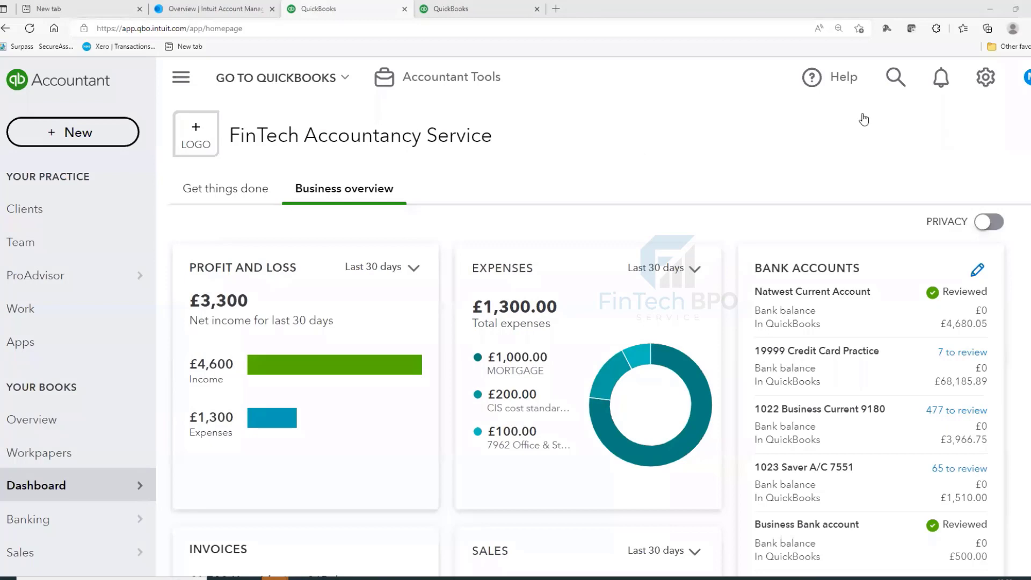
Open the Construction Industry Scheme (CIS) section of the advanced company settings for editing
left_click(986, 80)
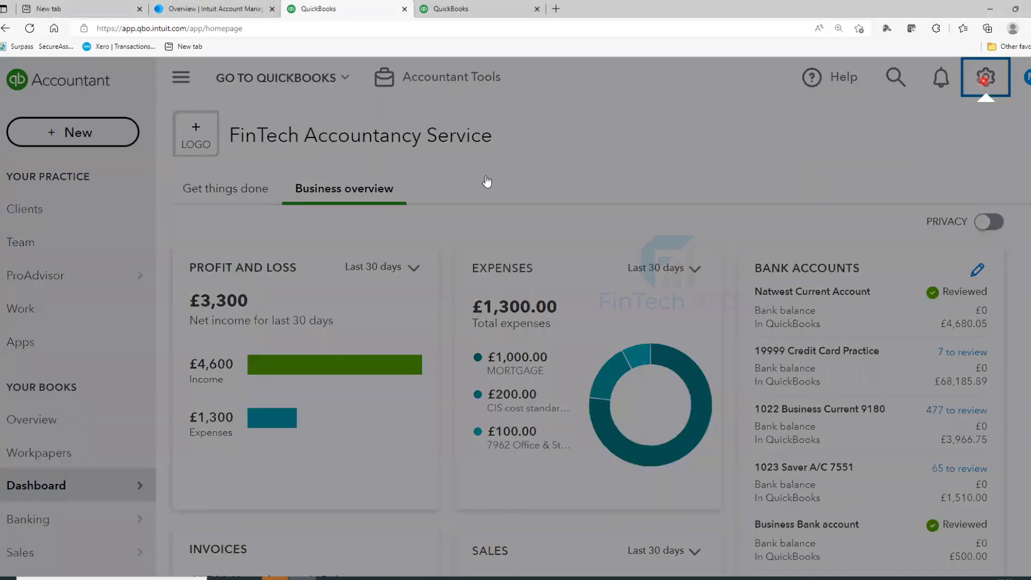
left_click(340, 181)
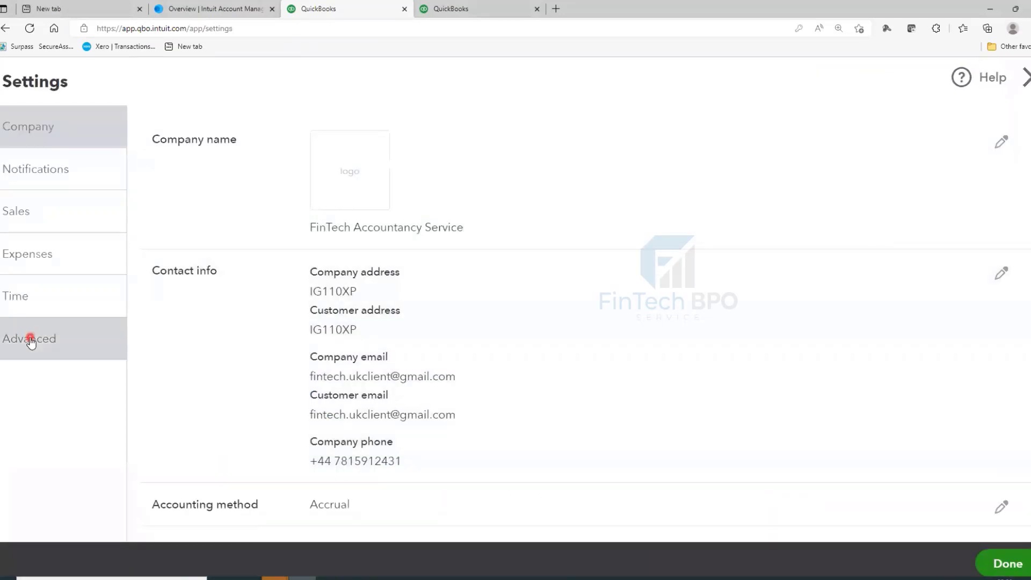
left_click(31, 339)
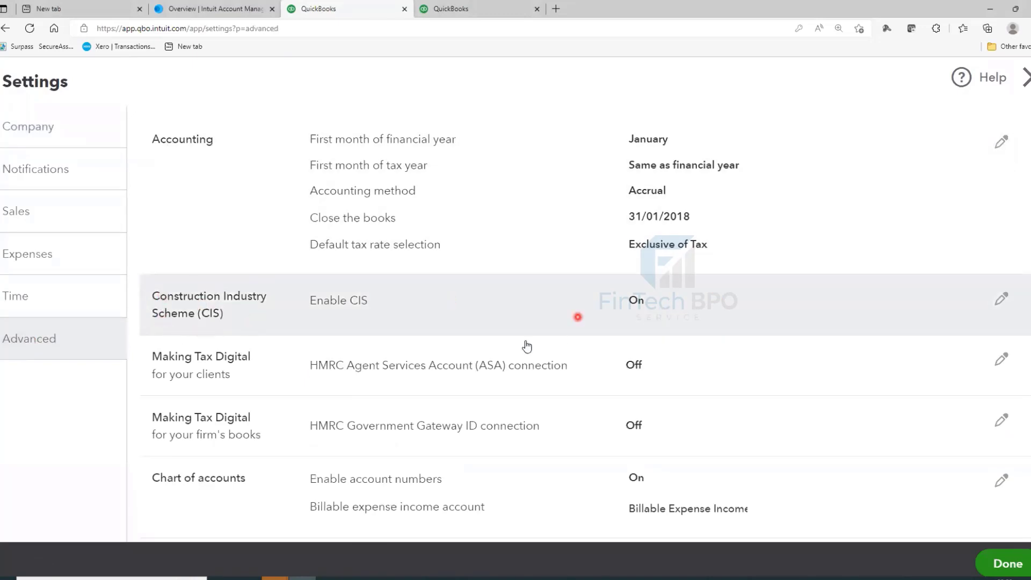
left_click(1002, 305)
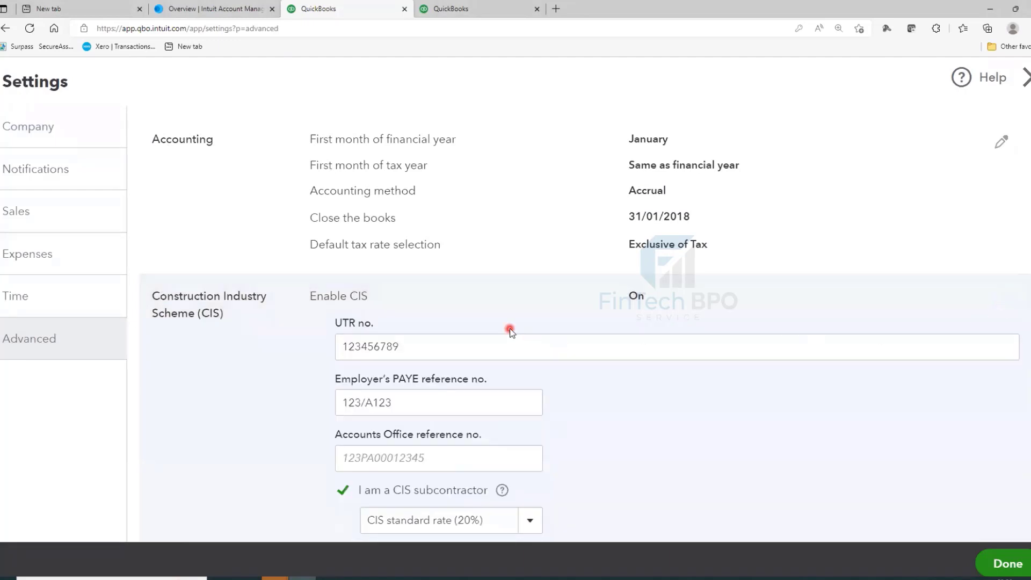
Examine the CIS settings: UTR number, employer's PAYE reference, Accounts Office reference, and the CIS subcontractor option with its rate
left_click(499, 333)
scroll(498, 334, "down", 1)
left_click(499, 333)
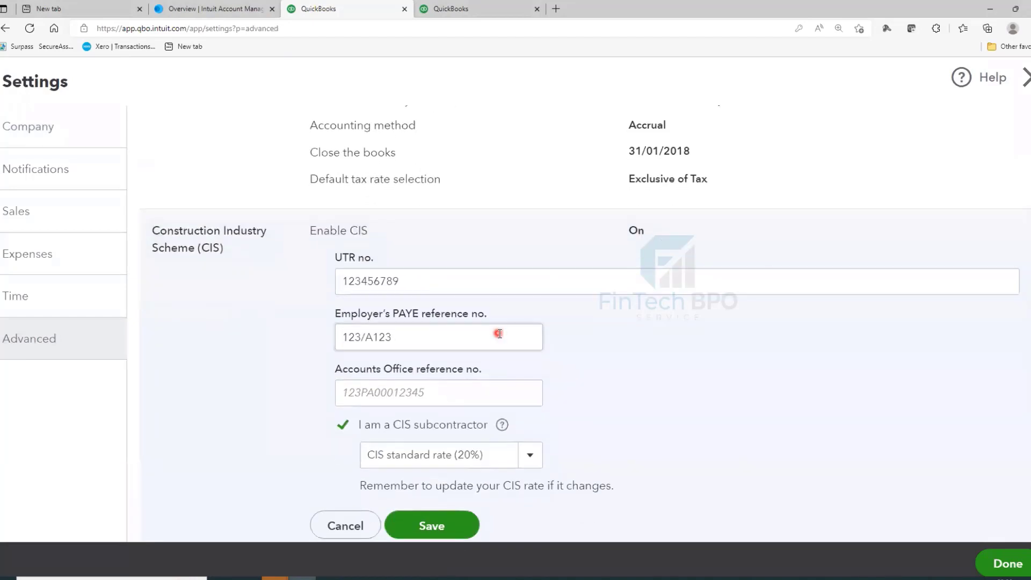
left_click(394, 279)
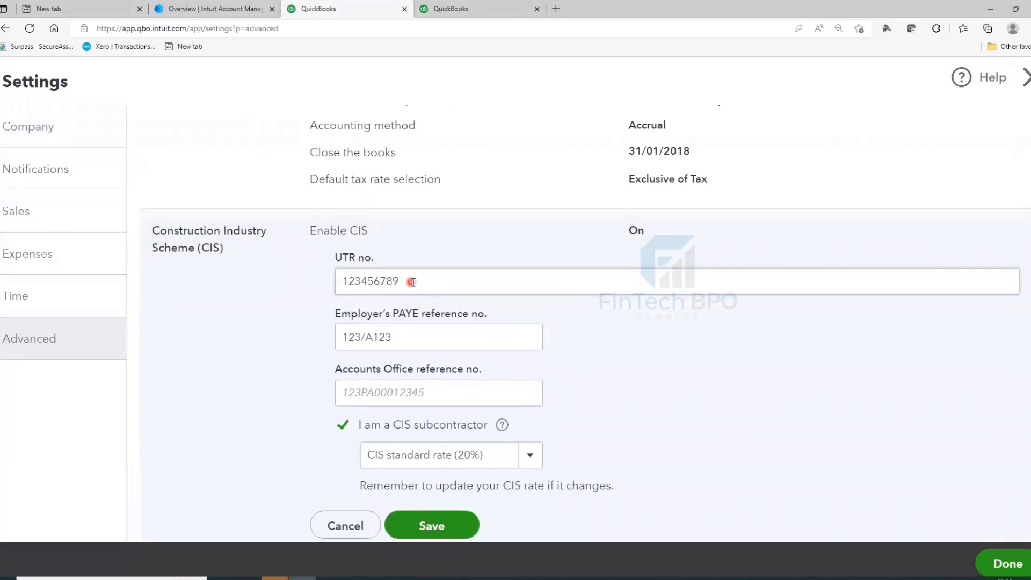
left_click(416, 341)
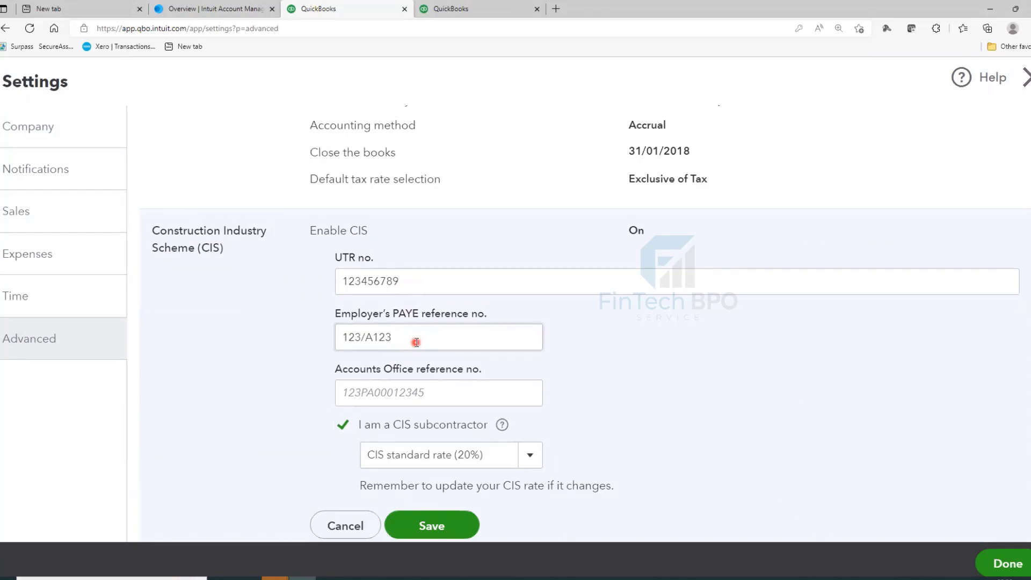
left_click(427, 377)
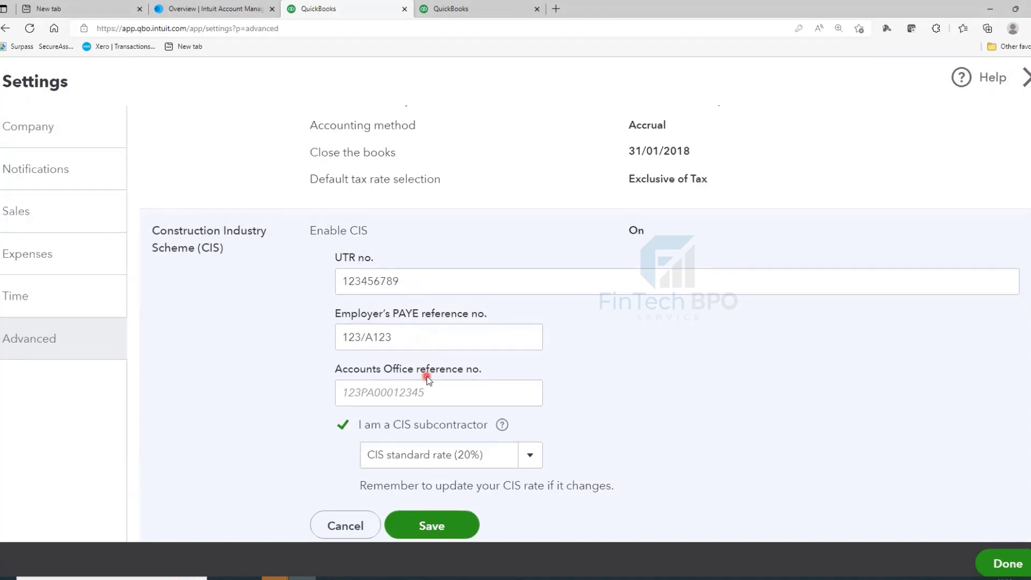
left_click(428, 340)
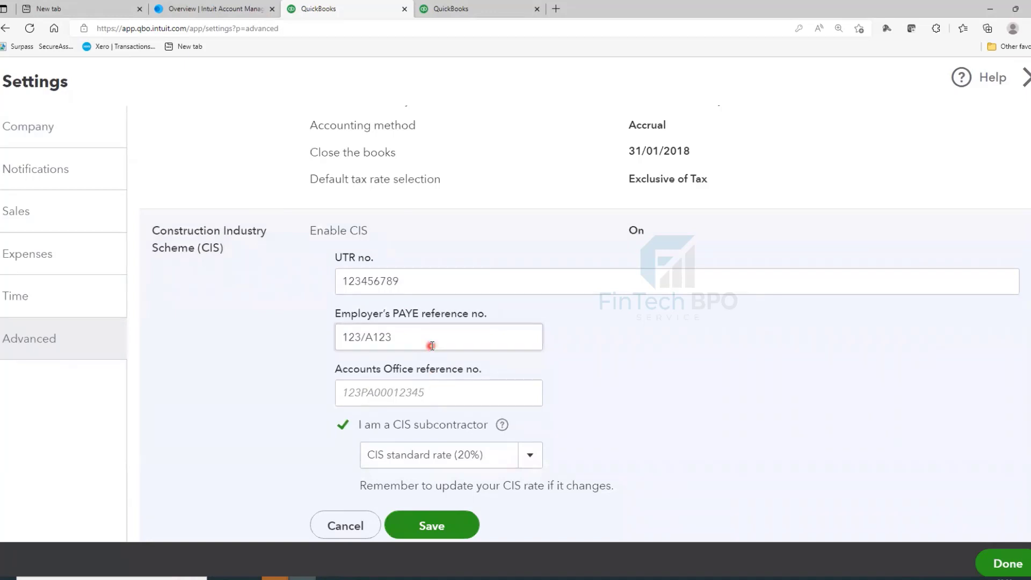
left_click(395, 286)
left_click(394, 330)
left_click(467, 391)
left_click(334, 348)
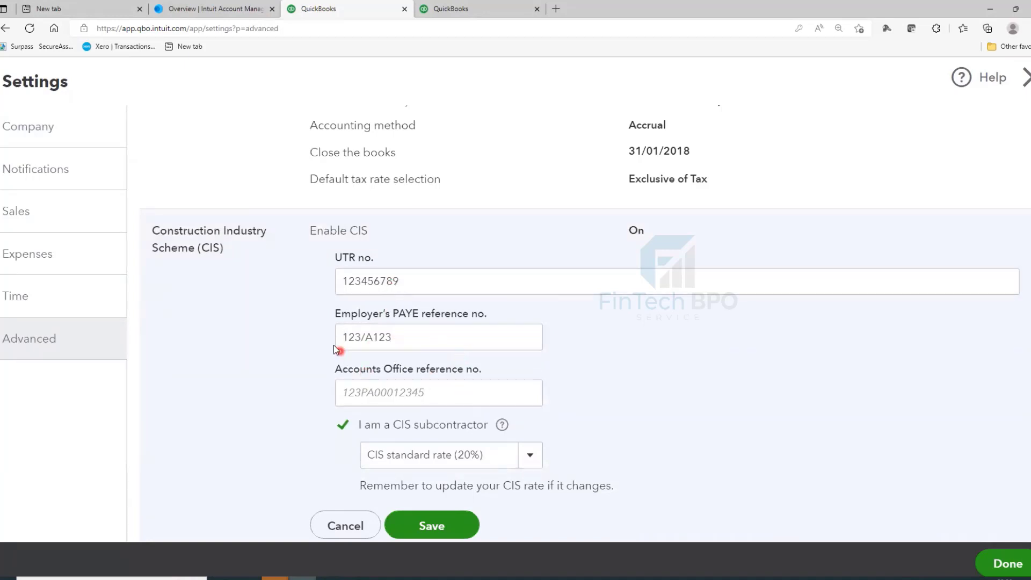
left_click(449, 337)
left_click(497, 347)
left_click(434, 394)
scroll(392, 331, "down", 1)
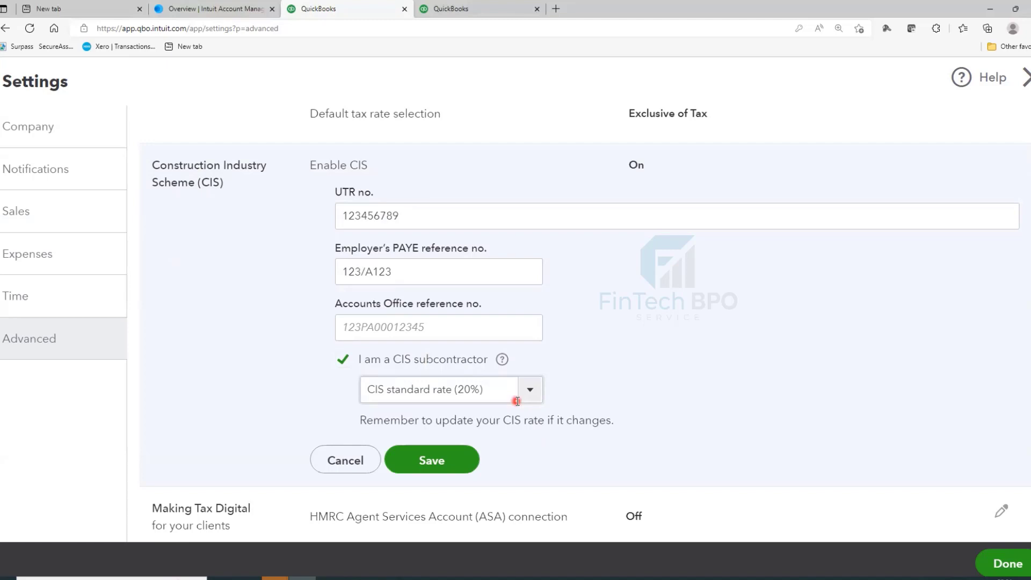
Save the CIS settings and close the company settings to return to the dashboard
left_click(444, 457)
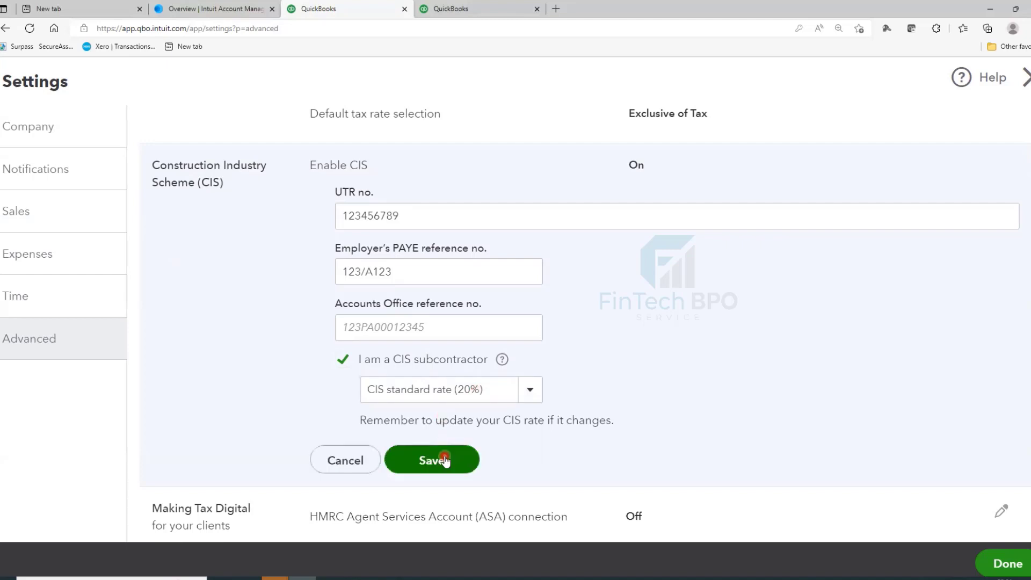
left_click(445, 467)
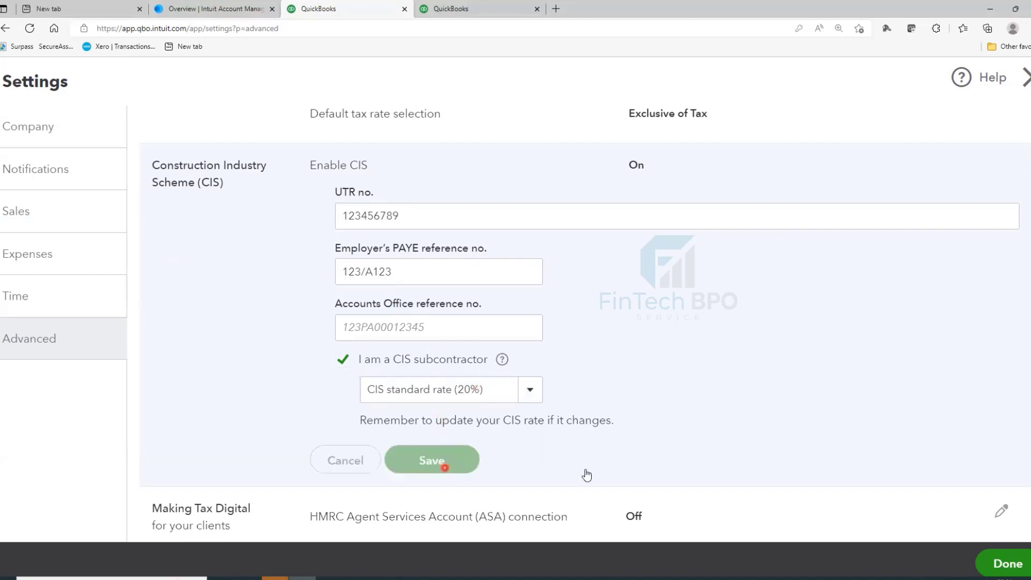
left_click(1028, 562)
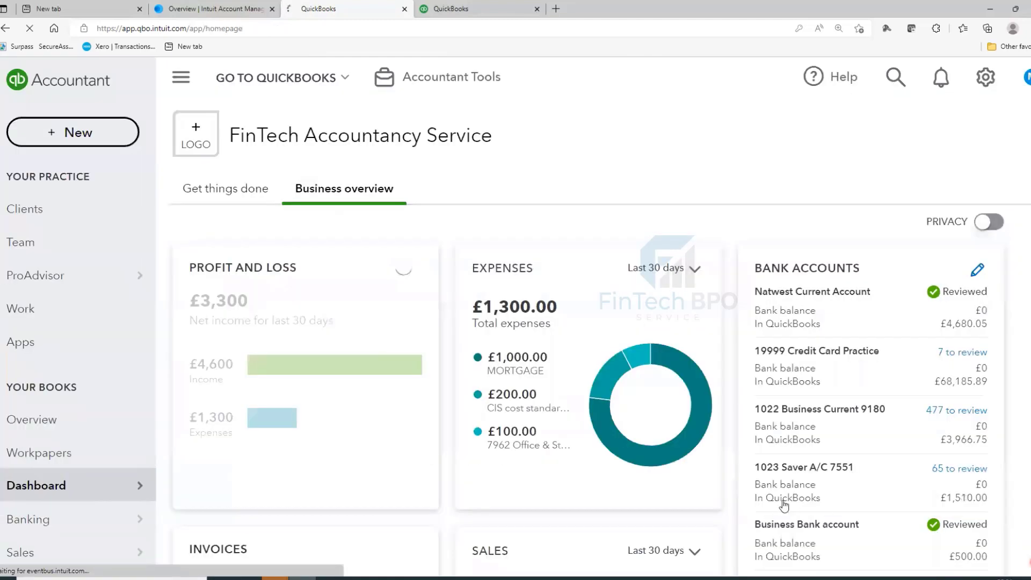
left_click(783, 502)
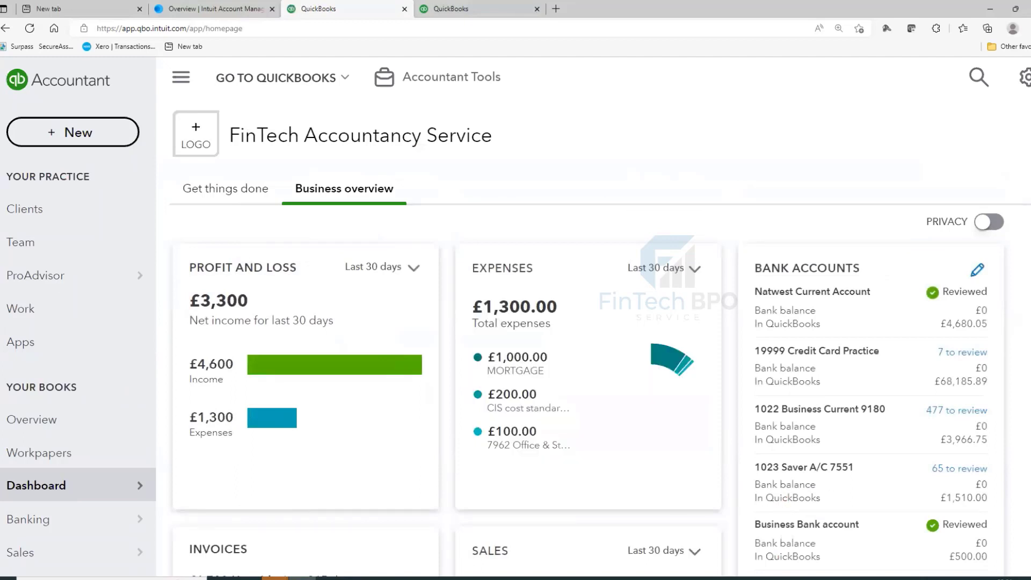
Search the sales customers for "sampl" and open the Sample Contractor customer record
scroll(113, 484, "down", 1)
scroll(91, 489, "down", 1)
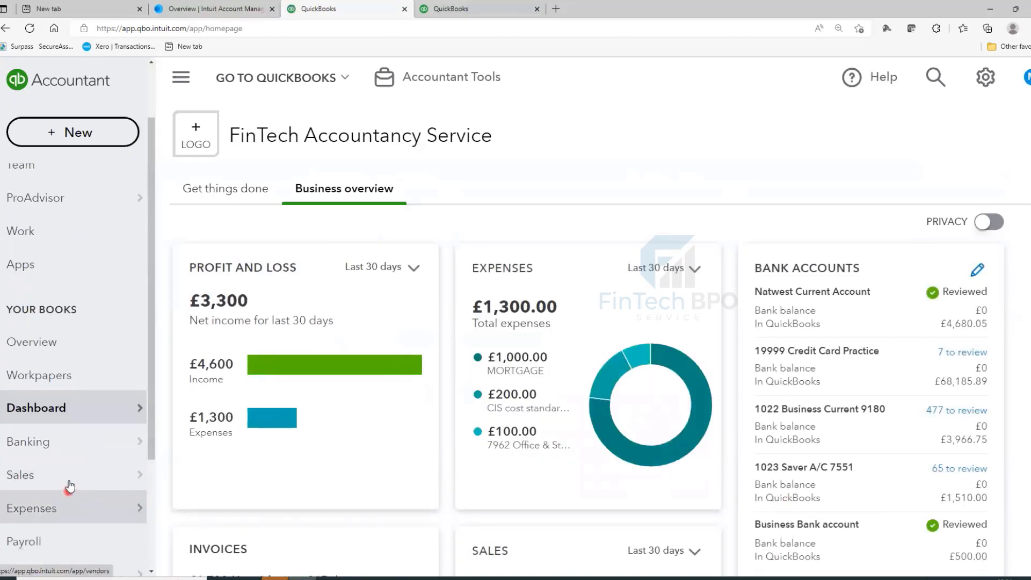
mouse_move(70, 483)
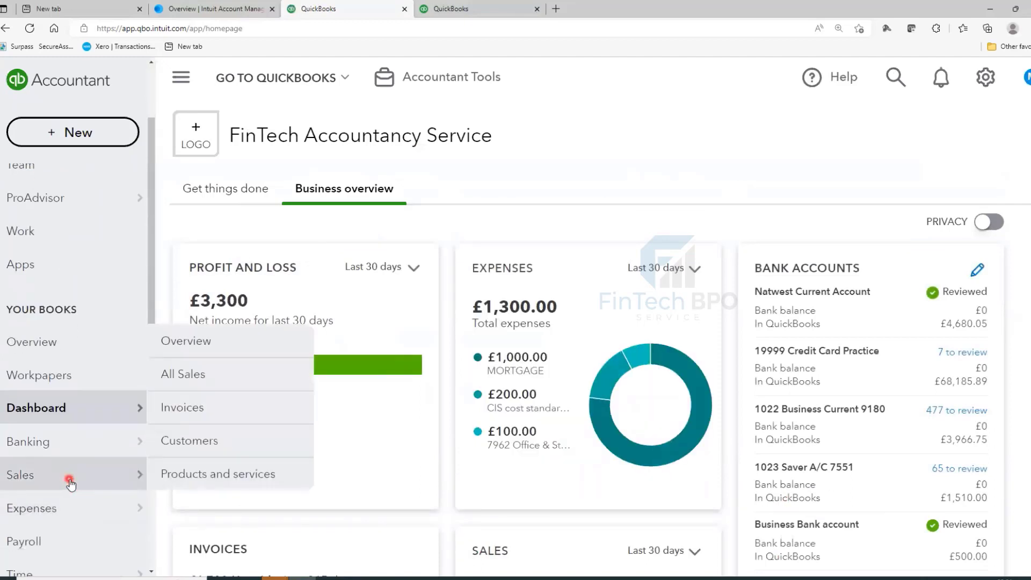
left_click(208, 441)
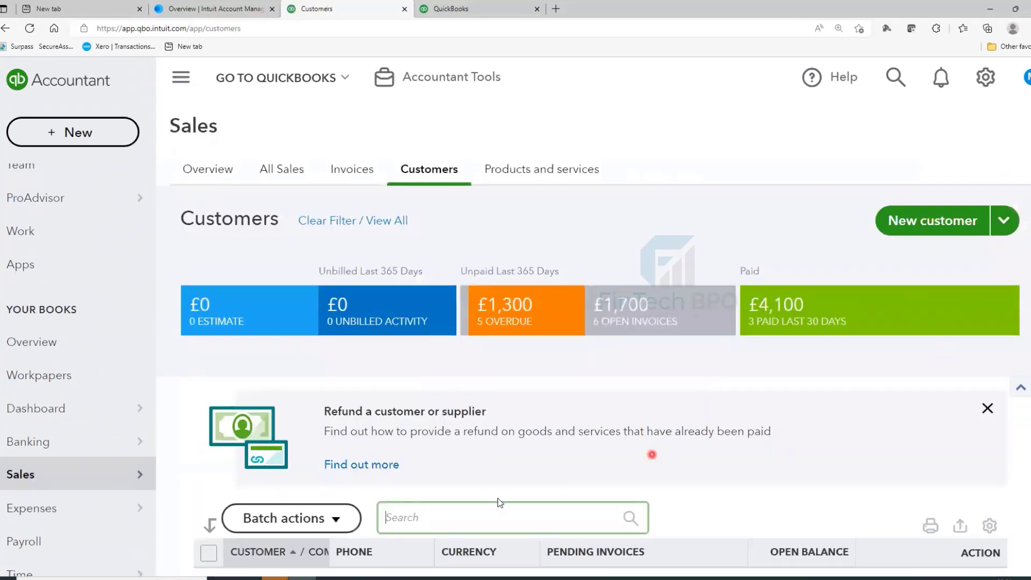
left_click(473, 517)
type("sam")
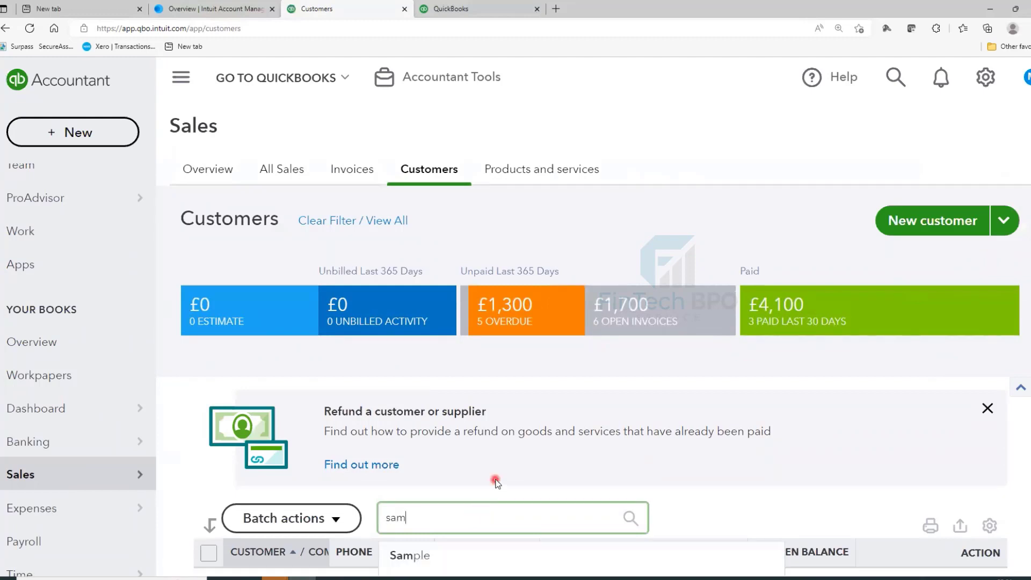
type("pl")
scroll(539, 469, "down", 2)
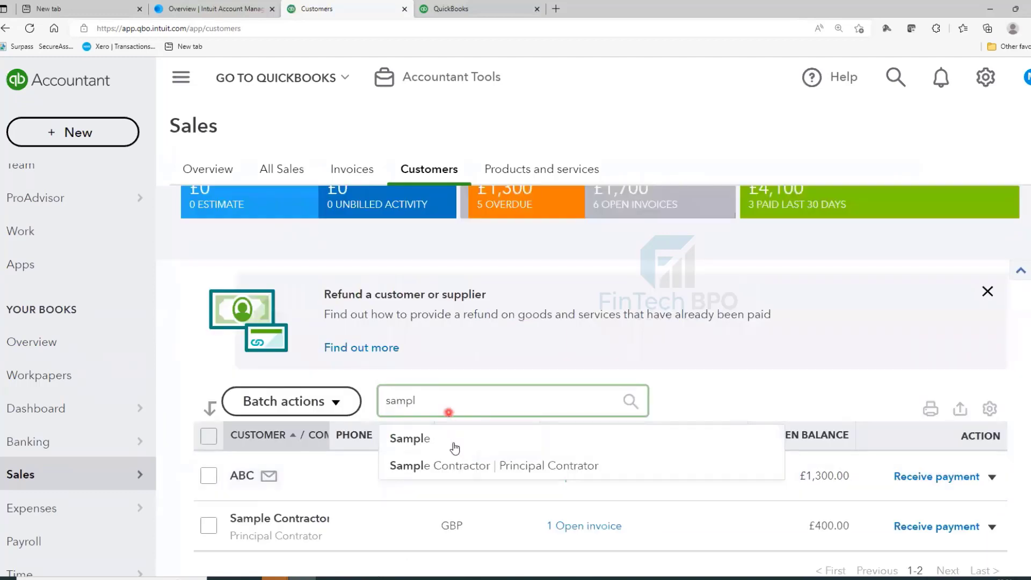
left_click(453, 465)
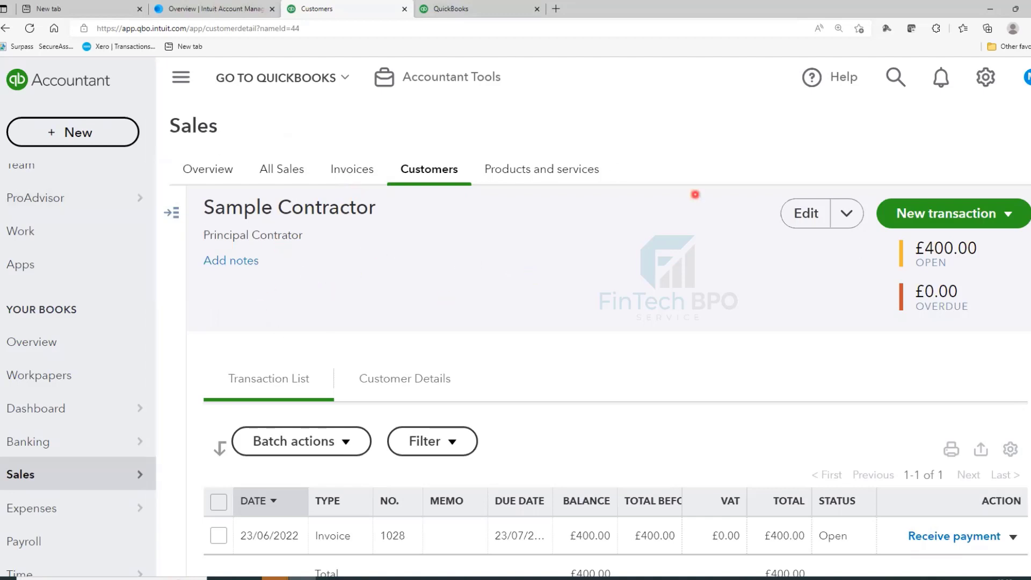
Review the CIS contractor option and tax fields in the editable details of Sample Contractor, and save the customer
left_click(813, 219)
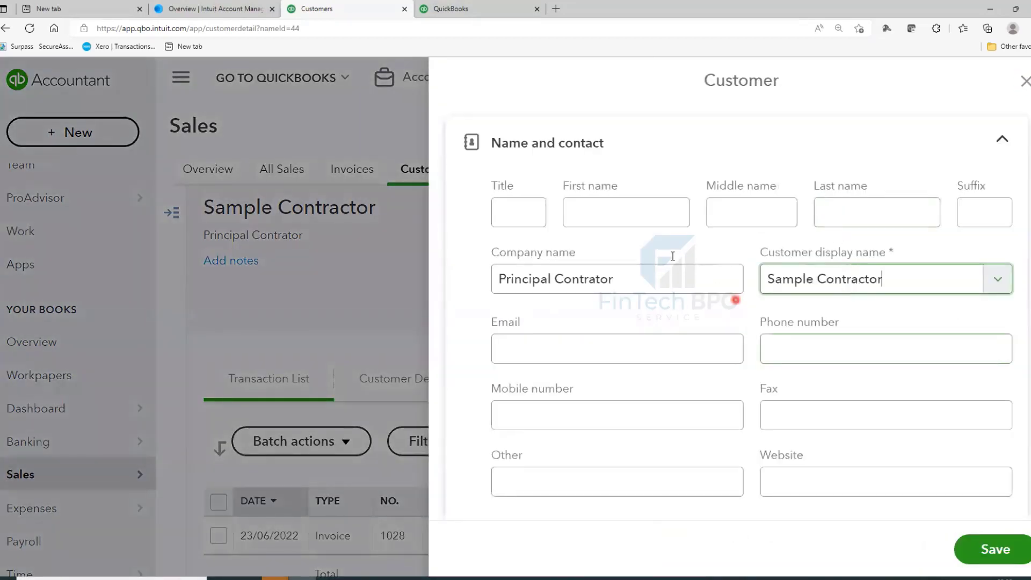
left_click(816, 329)
scroll(832, 328, "down", 5)
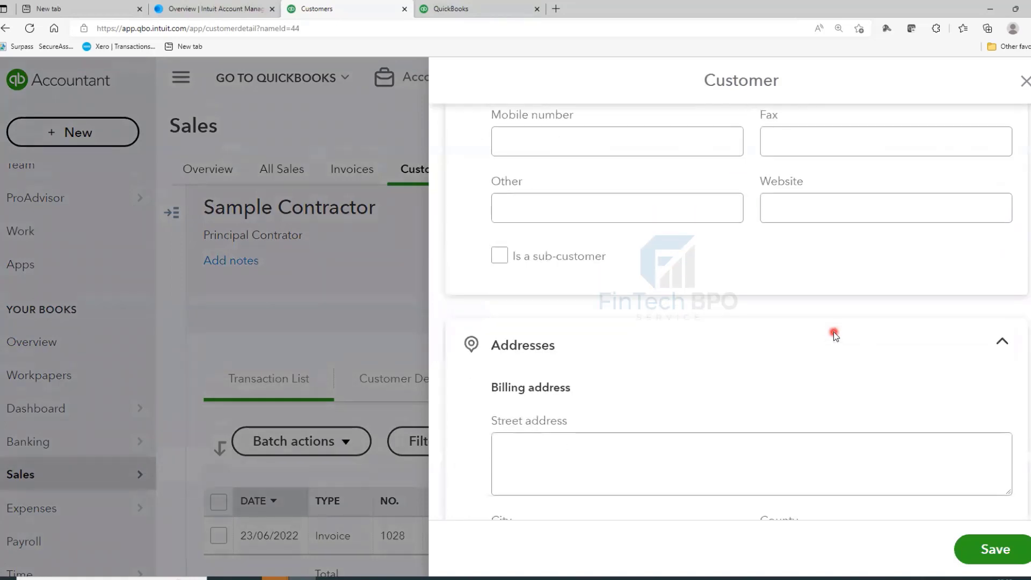
scroll(833, 333, "down", 10)
left_click(835, 337)
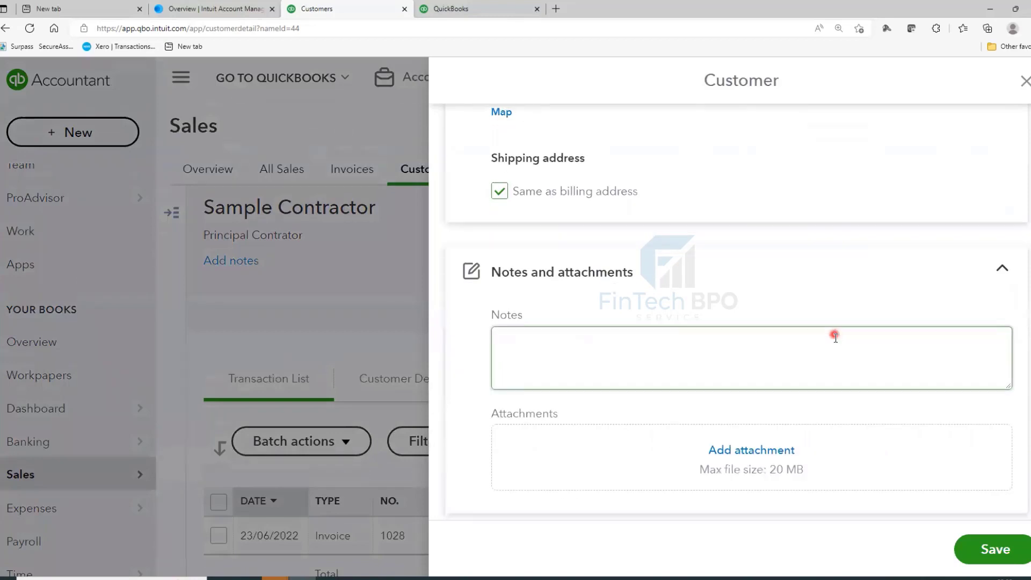
scroll(834, 336, "down", 10)
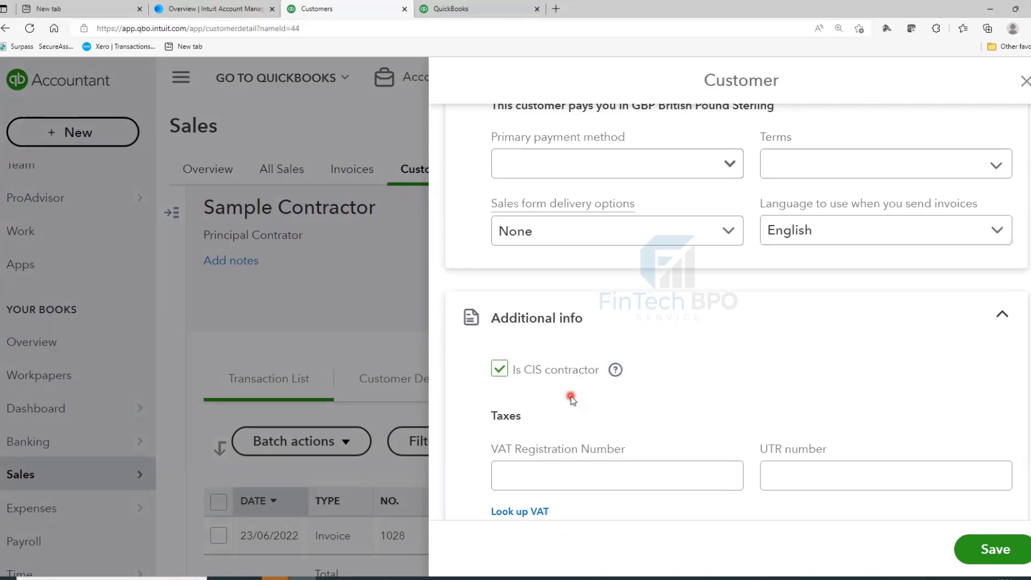
scroll(571, 398, "down", 2)
left_click(560, 344)
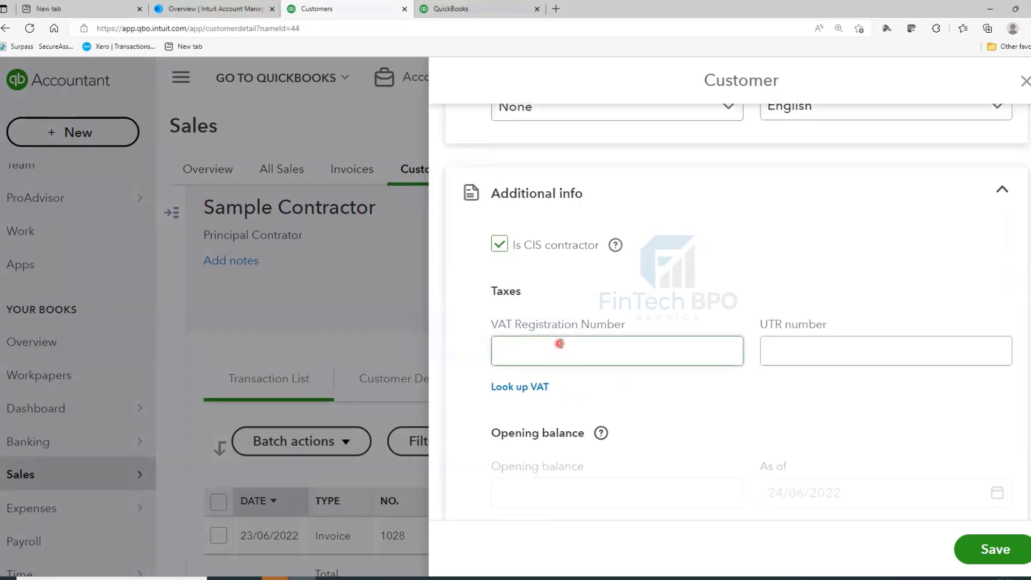
left_click(1024, 350)
scroll(1021, 353, "down", 2)
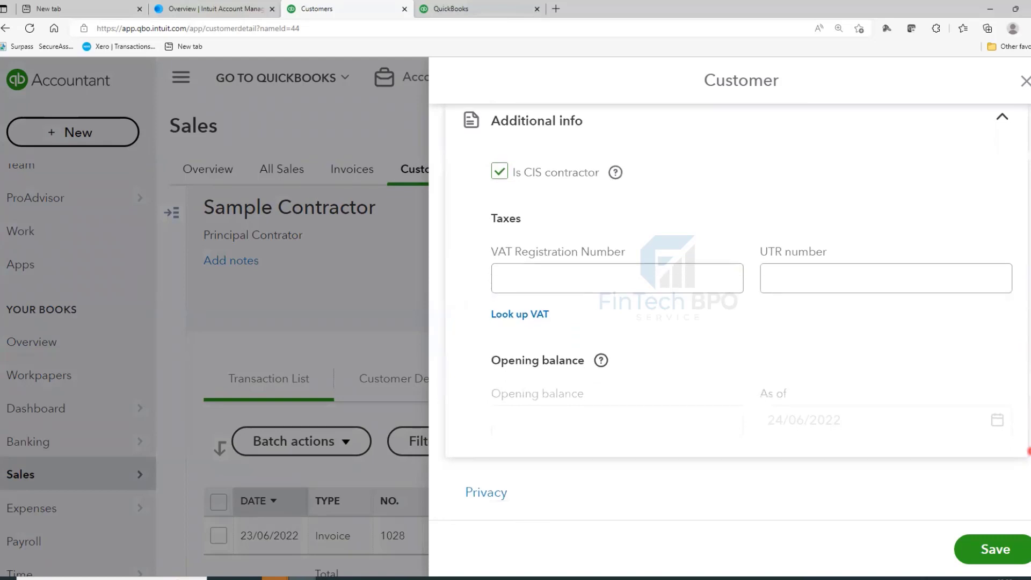
scroll(755, 453, "up", 3)
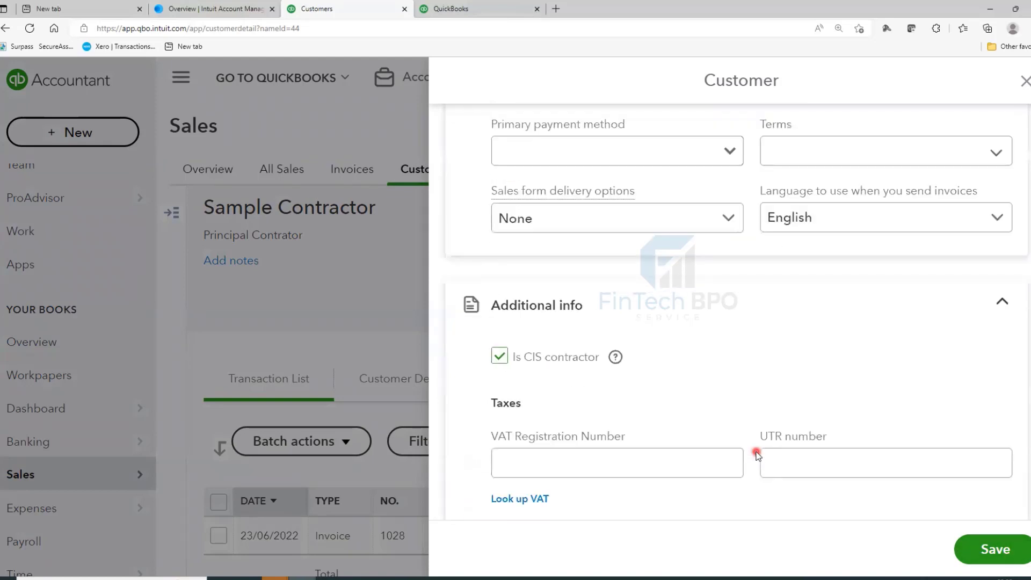
scroll(756, 454, "up", 1)
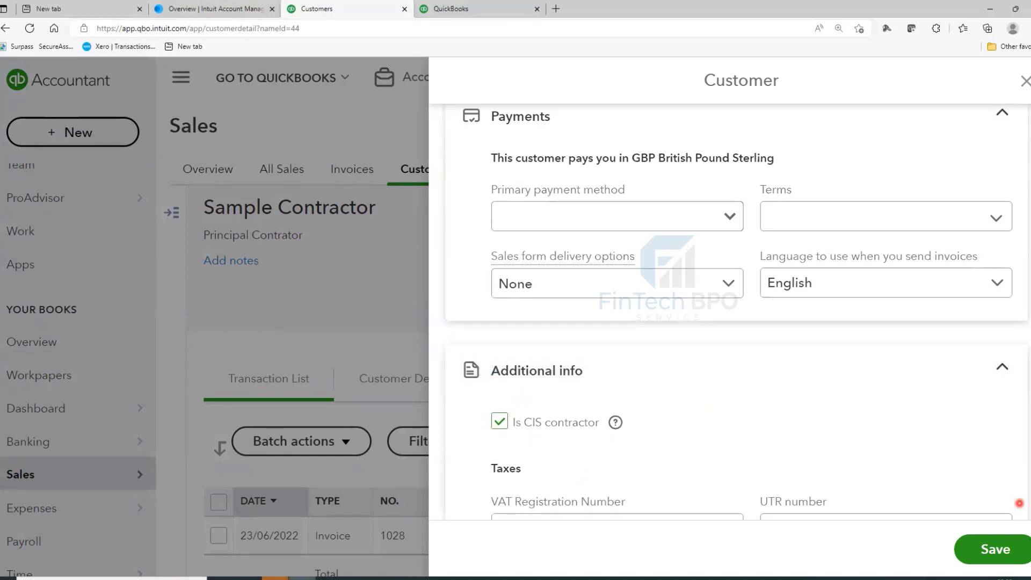
double_click(994, 558)
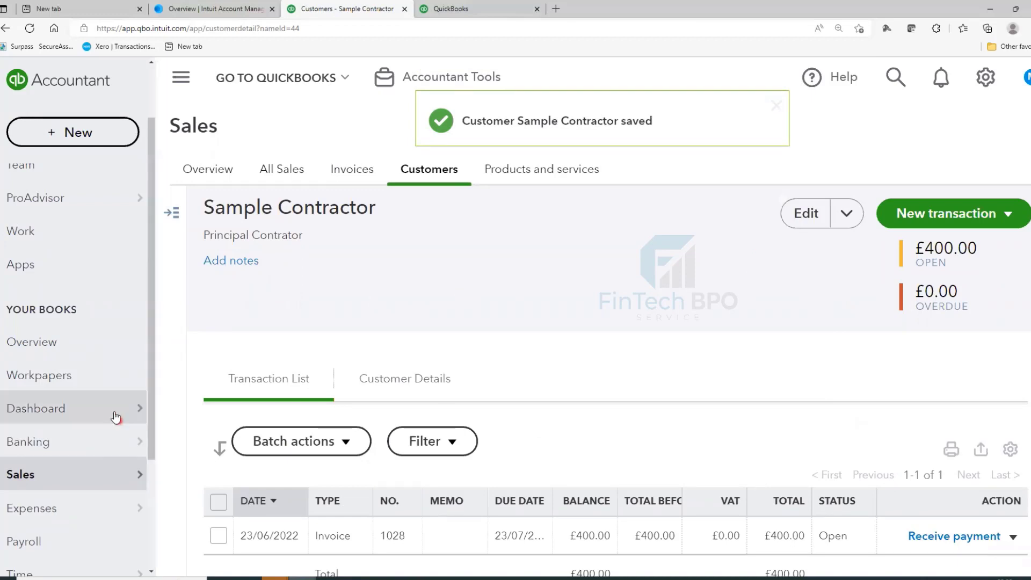
Search the expense suppliers for "sam" and open the Sample Subcontractor supplier's details for editing
scroll(74, 437, "down", 2)
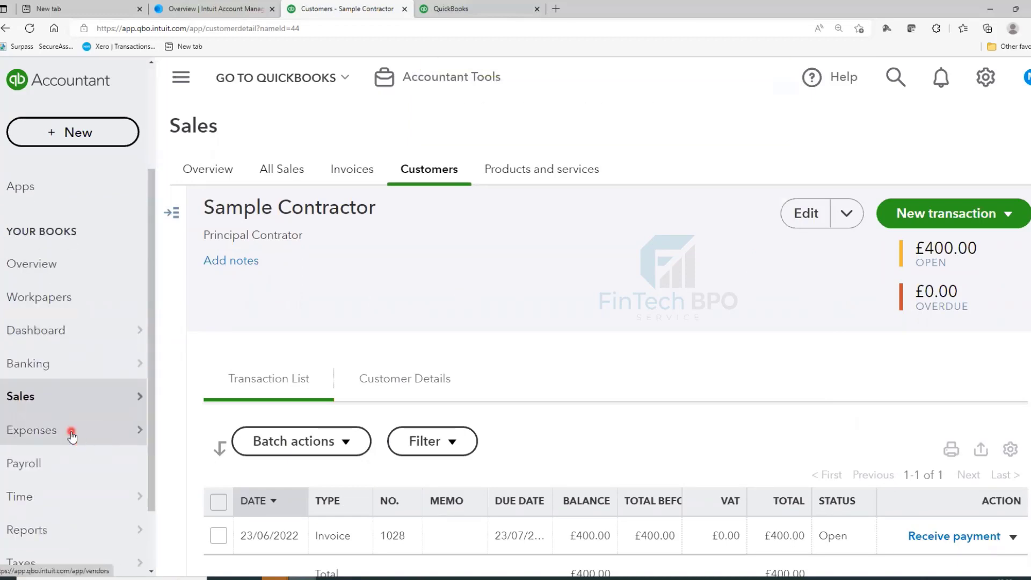
left_click(71, 436)
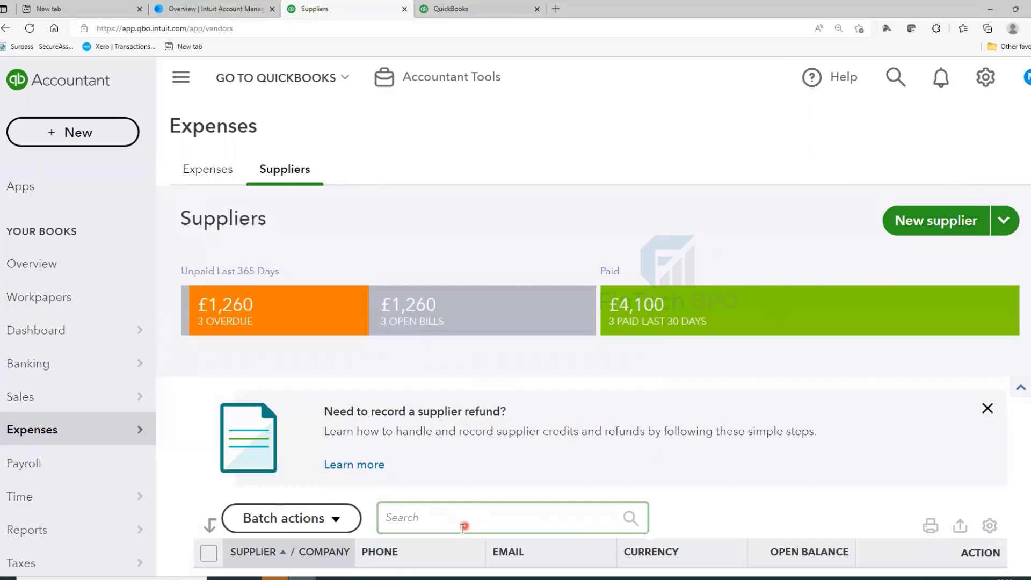
type("sam")
scroll(541, 405, "down", 2)
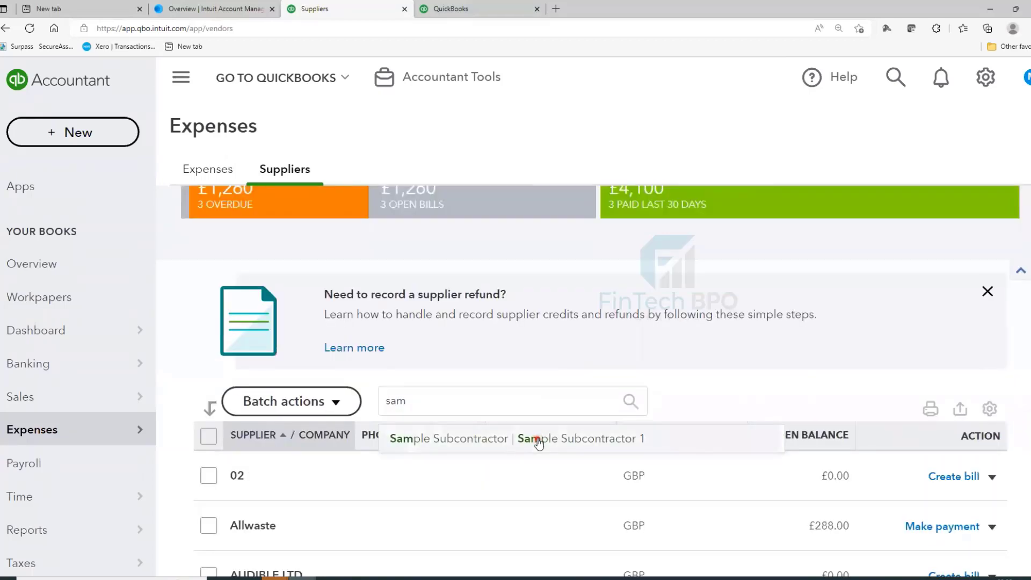
left_click(539, 439)
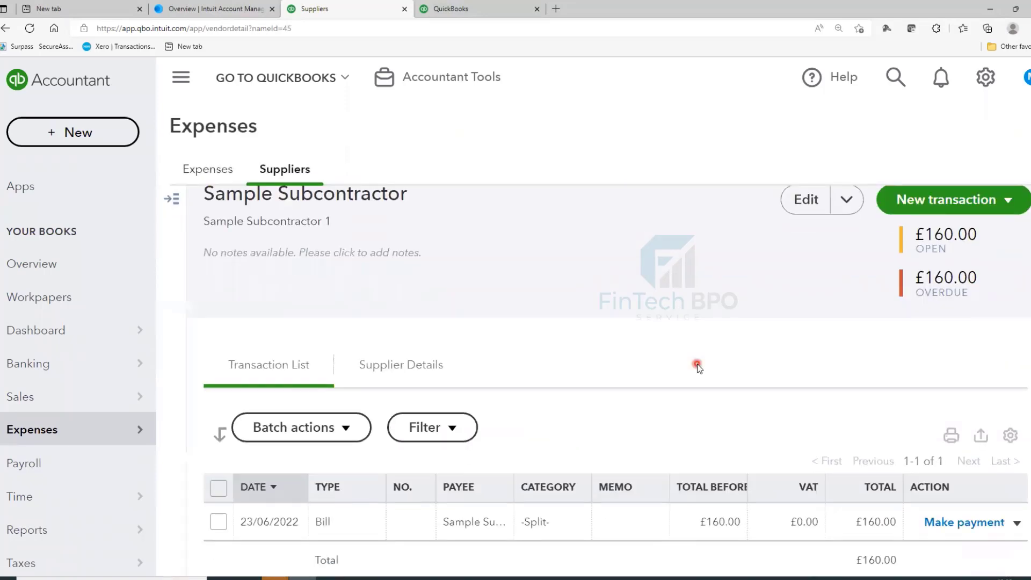
left_click(809, 214)
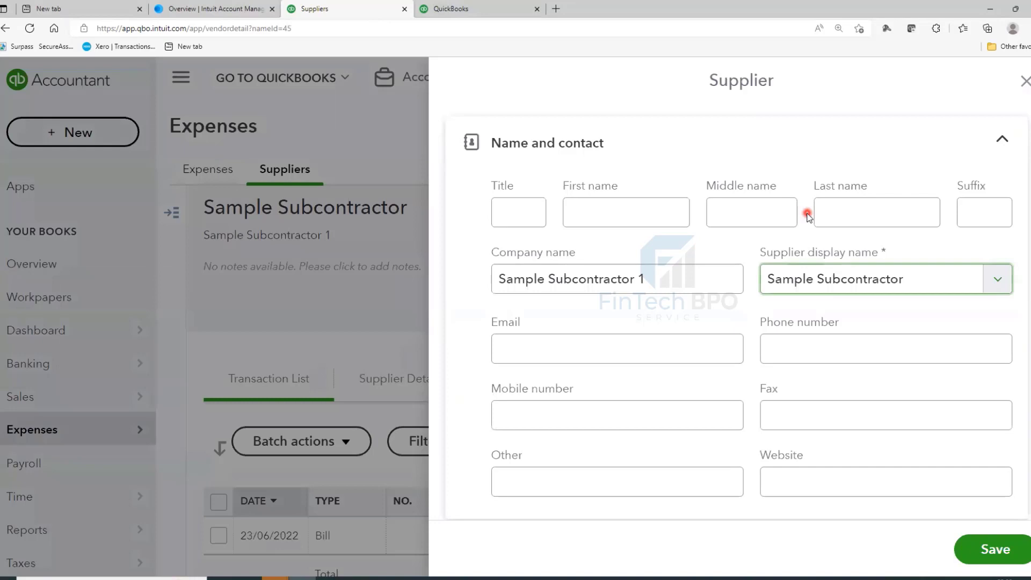
Examine the subcontractor's CIS information in the supplier details, including the UTR, National Insurance and verification number fields
scroll(861, 311, "down", 10)
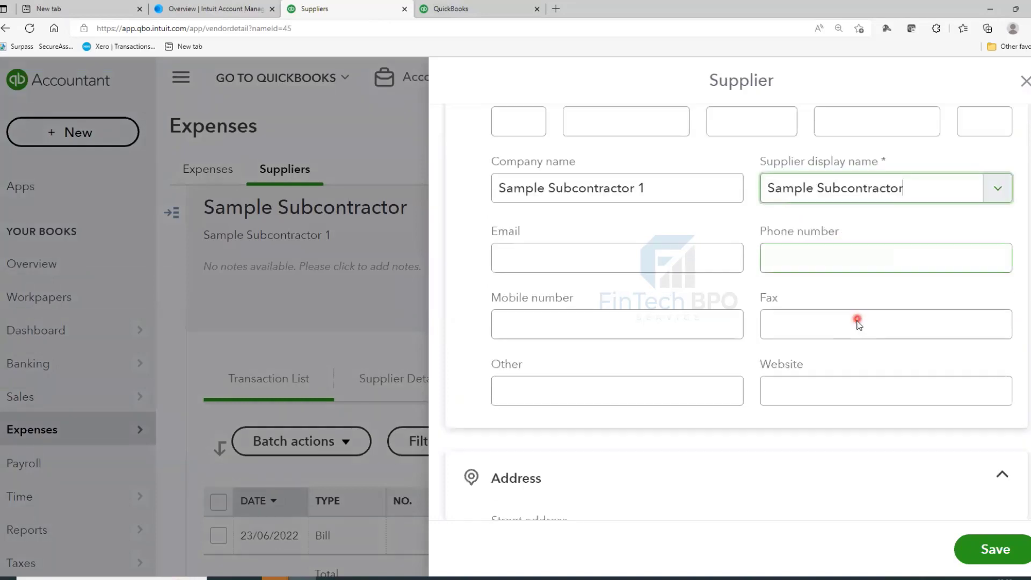
scroll(858, 324, "down", 9)
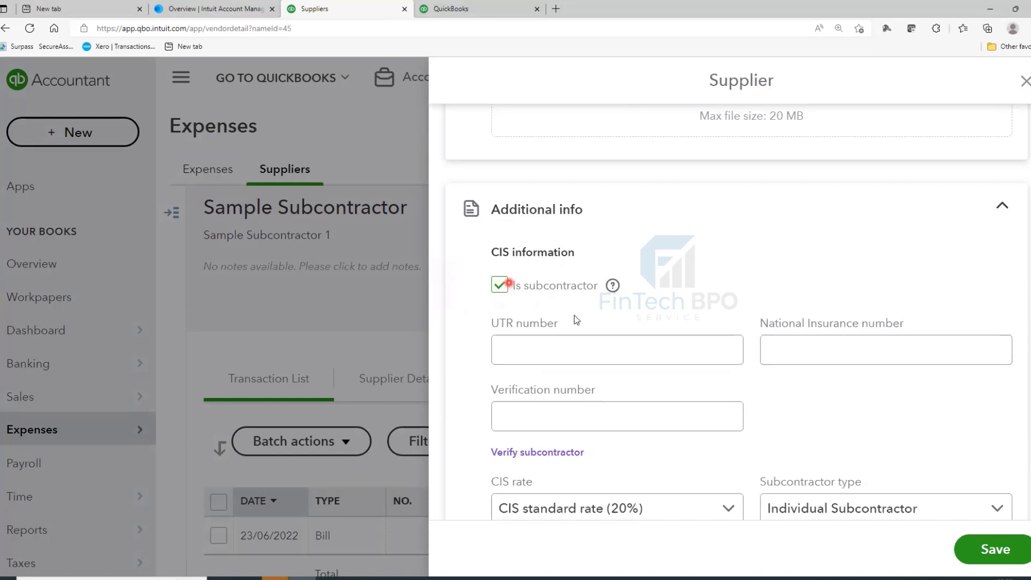
scroll(665, 371, "down", 1)
left_click(609, 286)
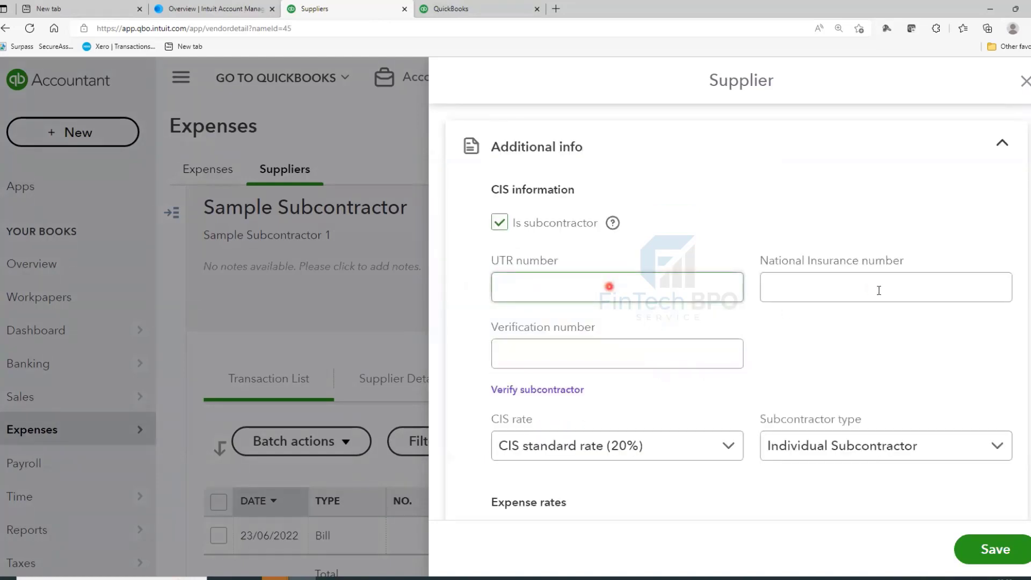
left_click(543, 353)
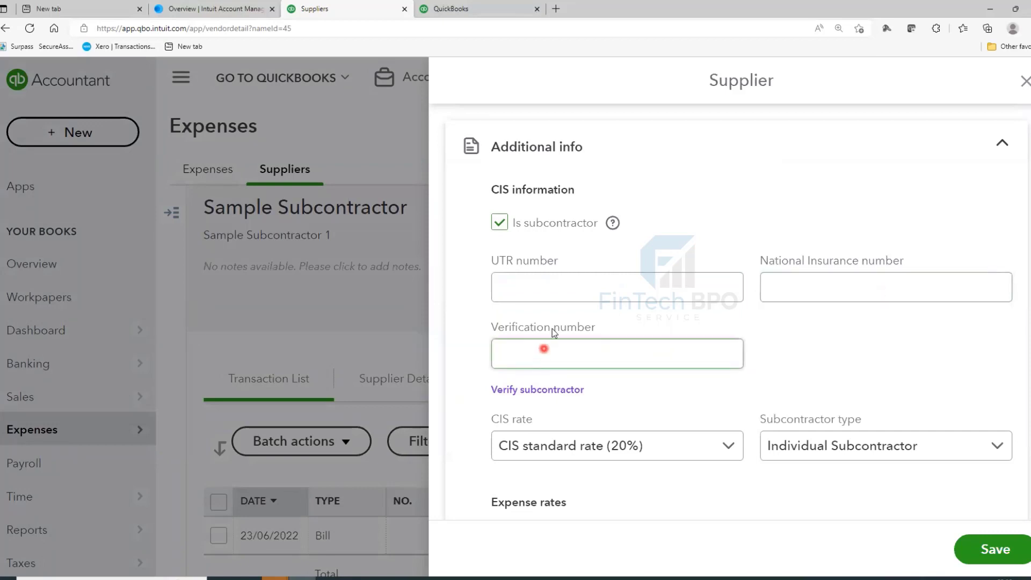
left_click(553, 282)
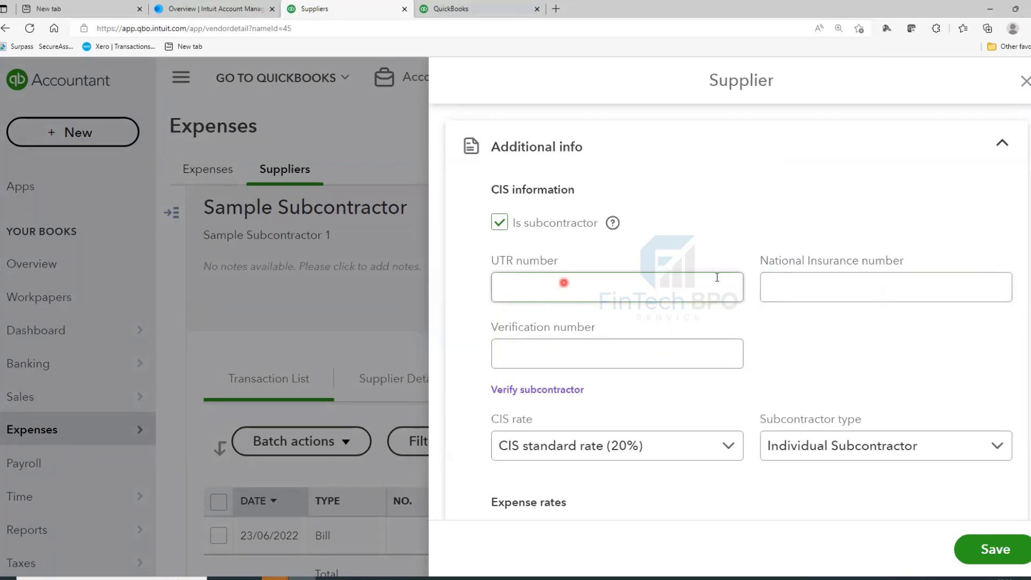
left_click(923, 281)
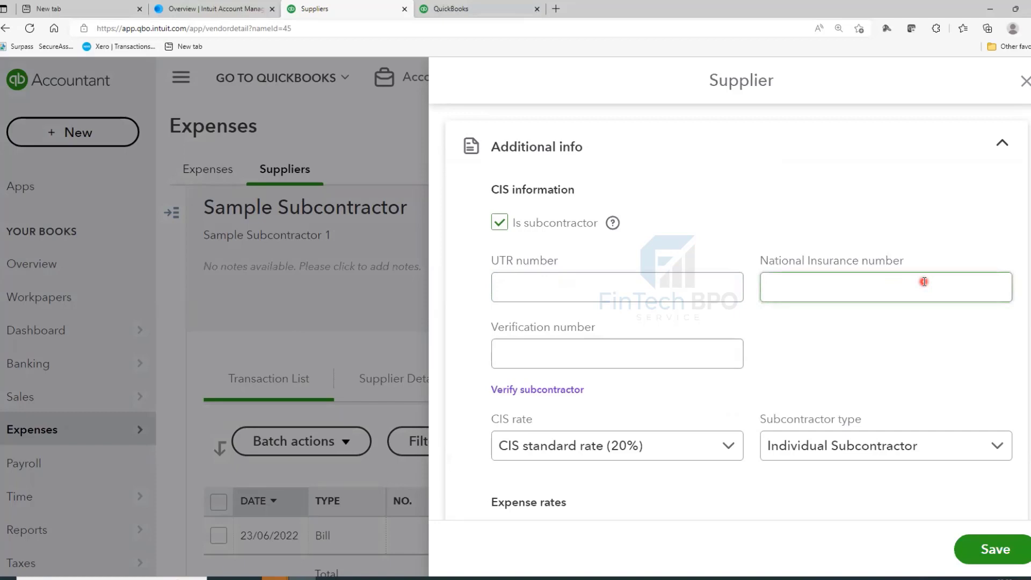
left_click(659, 354)
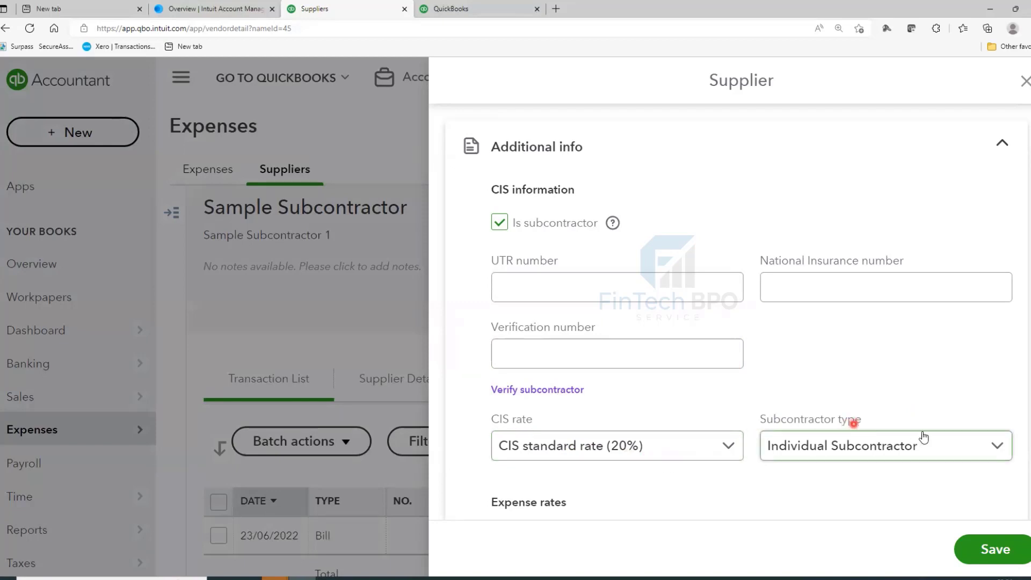
Review the available subcontractor types and the payment and default expense category fields of Sample Subcontractor, and save the supplier
left_click(997, 450)
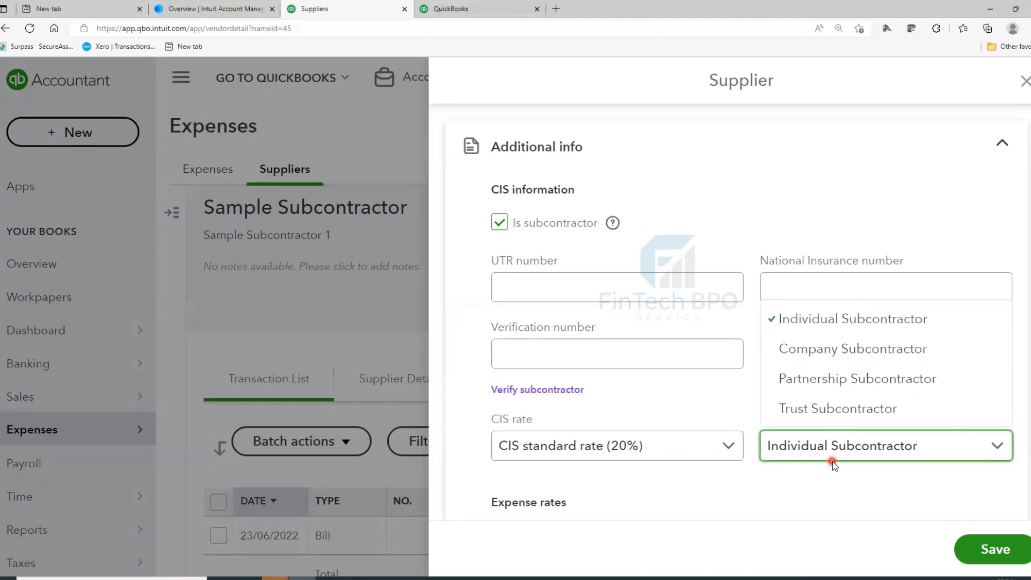
scroll(1027, 422, "down", 1)
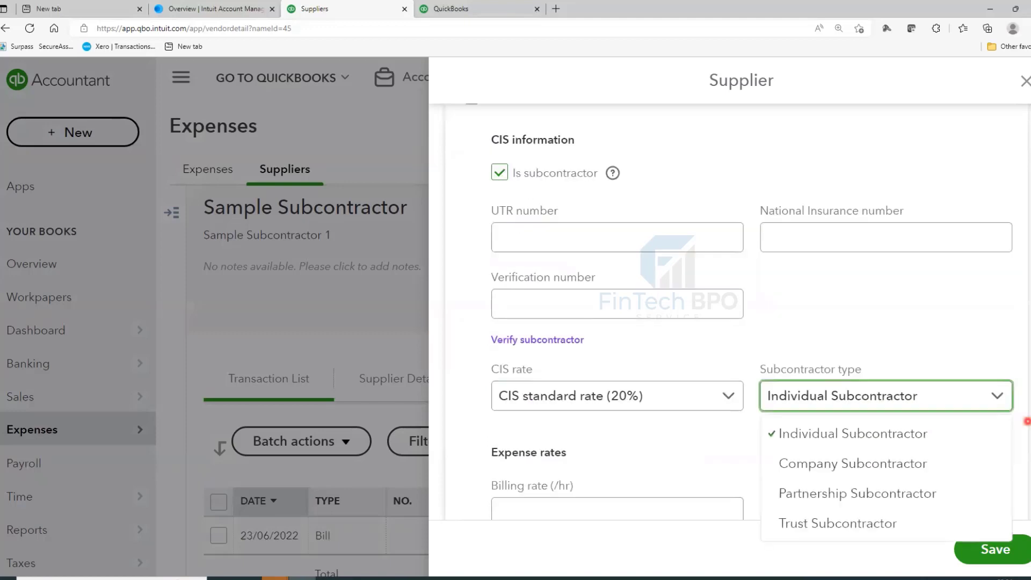
scroll(1026, 422, "down", 5)
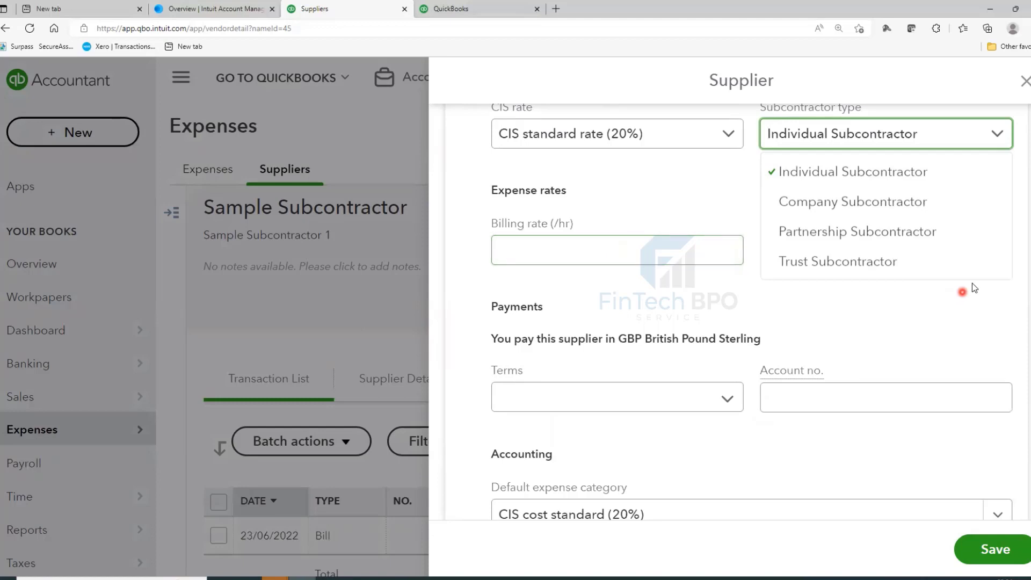
scroll(891, 406, "down", 3)
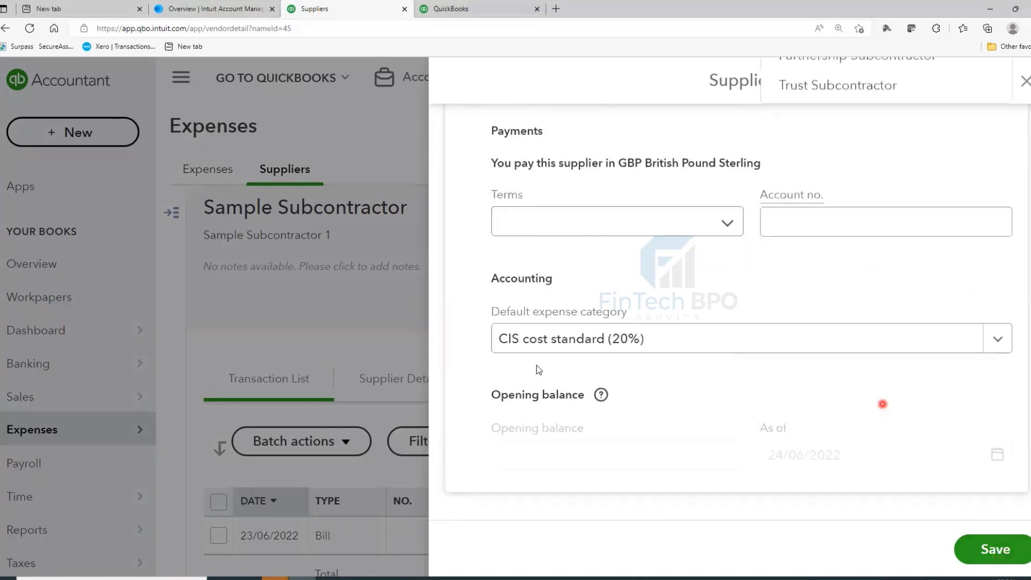
left_click(1011, 553)
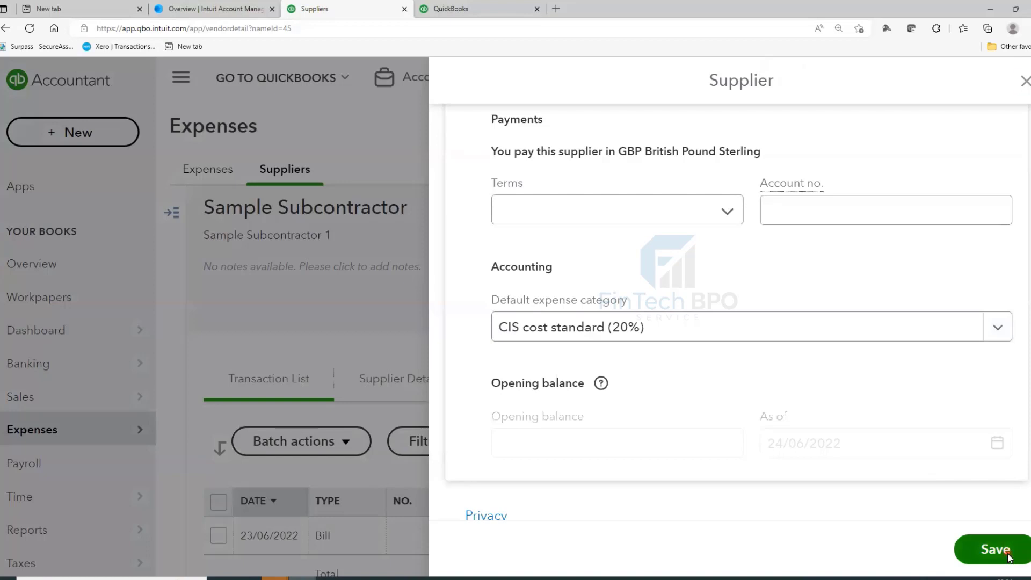